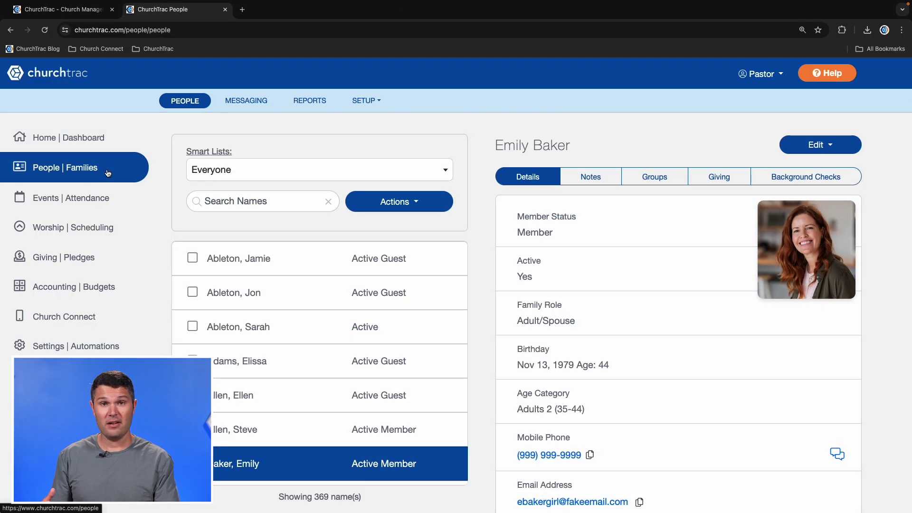
Browse the Events calendar, Worship service planning and Giving contributions pages
click(125, 200)
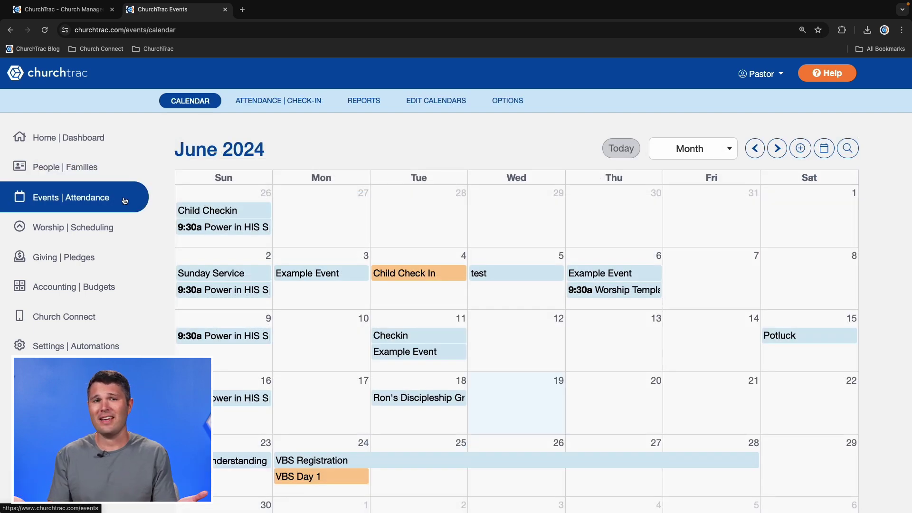
click(137, 228)
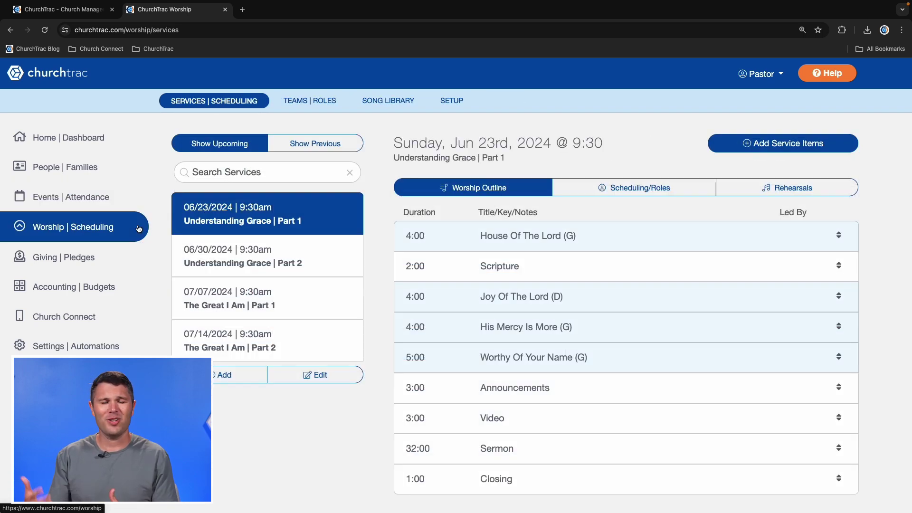
click(122, 257)
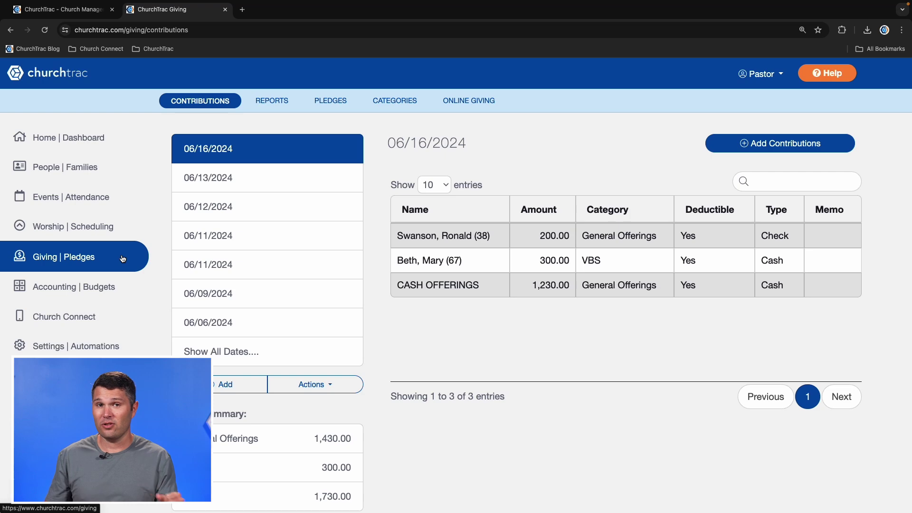
View Accounting fund balances, Church Connect cards and Settings, then return to People | Families
click(130, 288)
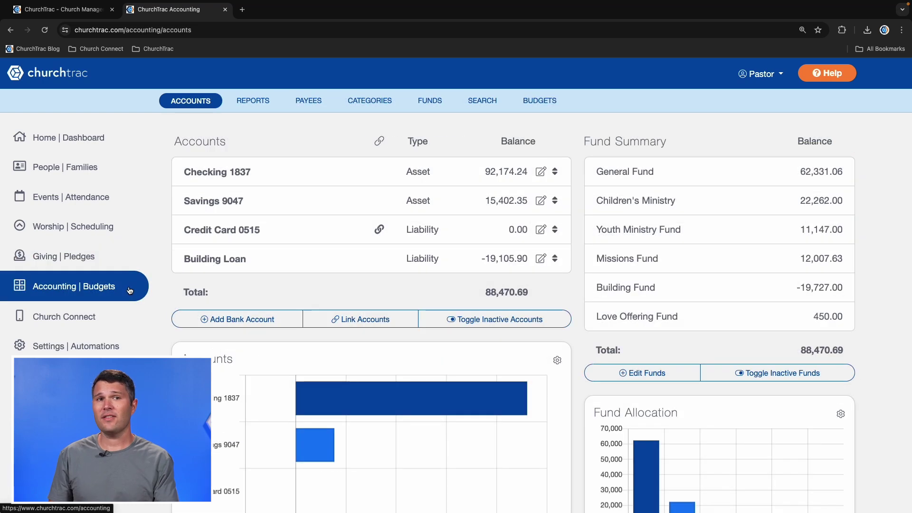
click(125, 317)
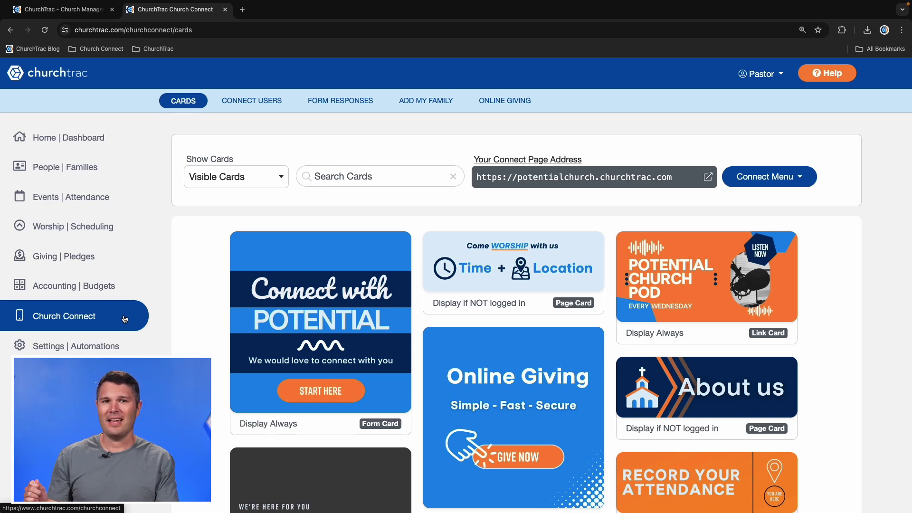
click(130, 348)
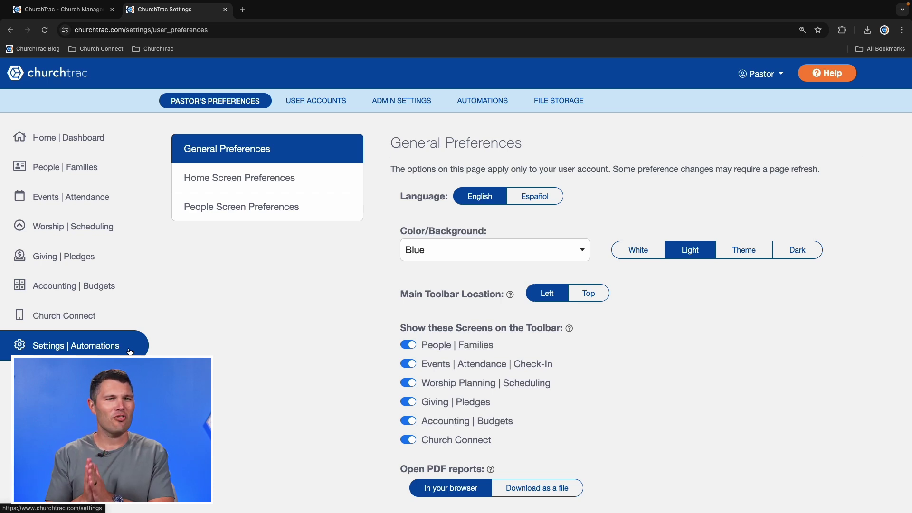
click(107, 172)
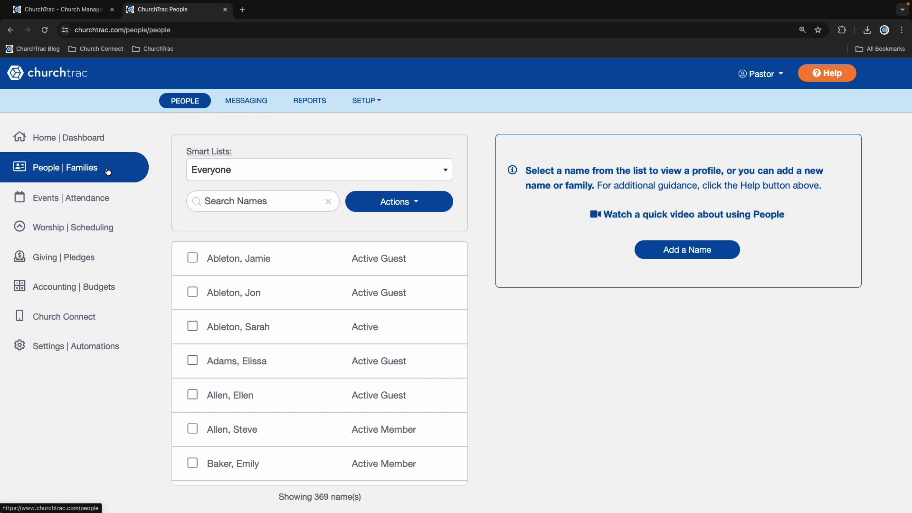
Check the last listed member's Background Checks tab, then view the Member Directories reports
click(275, 459)
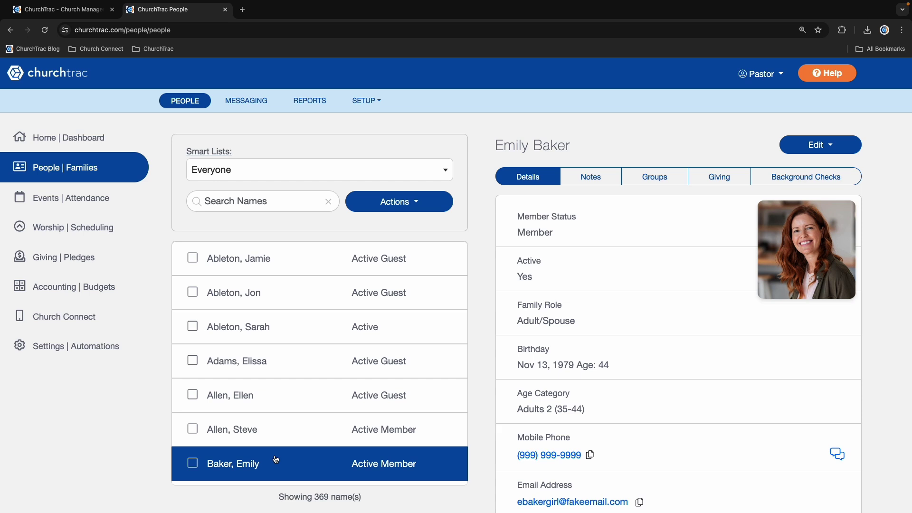
click(817, 179)
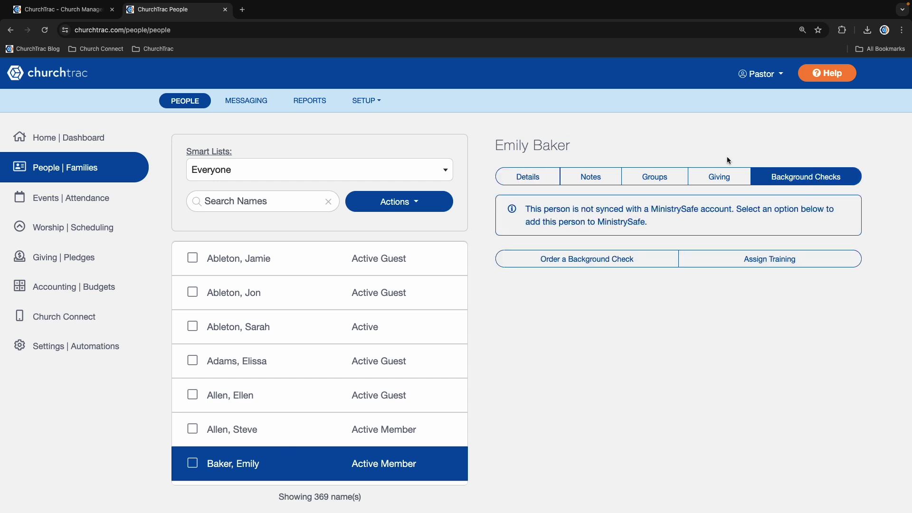
click(320, 109)
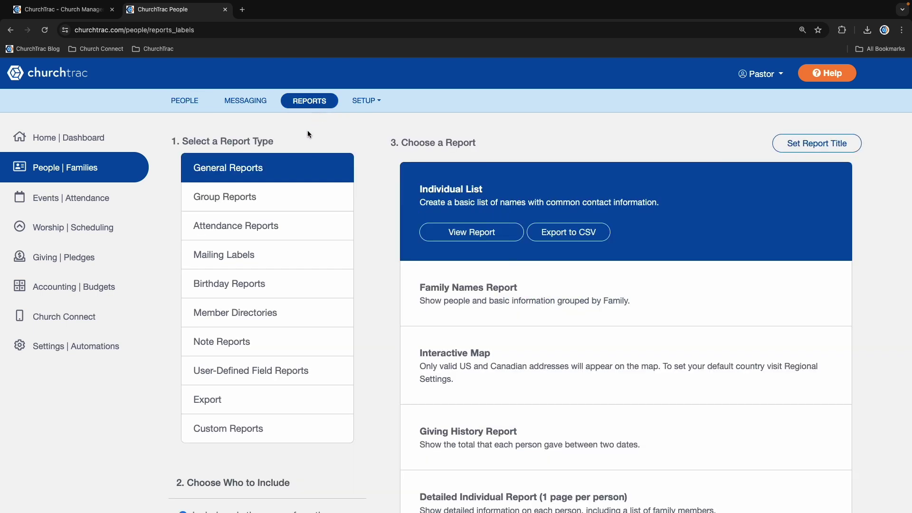
click(269, 312)
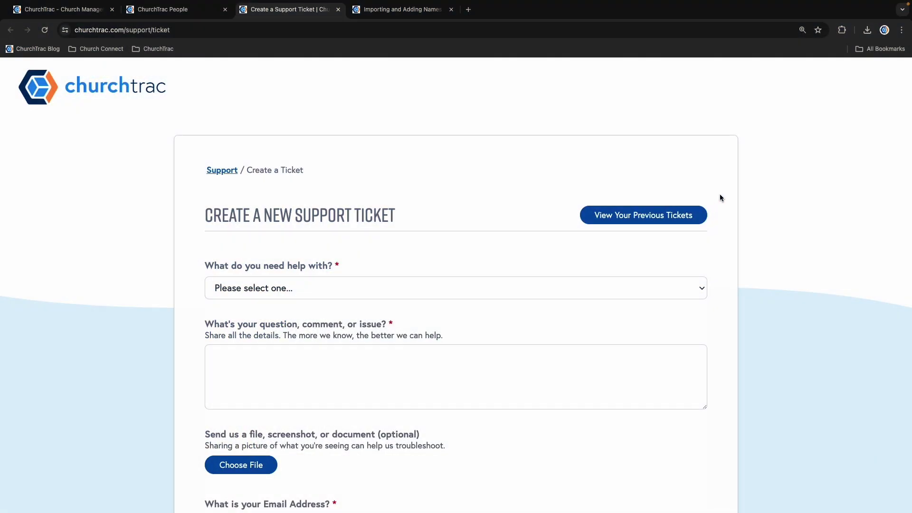
Pick 'I need to import some data' as the help topic and begin the question with 'I nee'
click(320, 288)
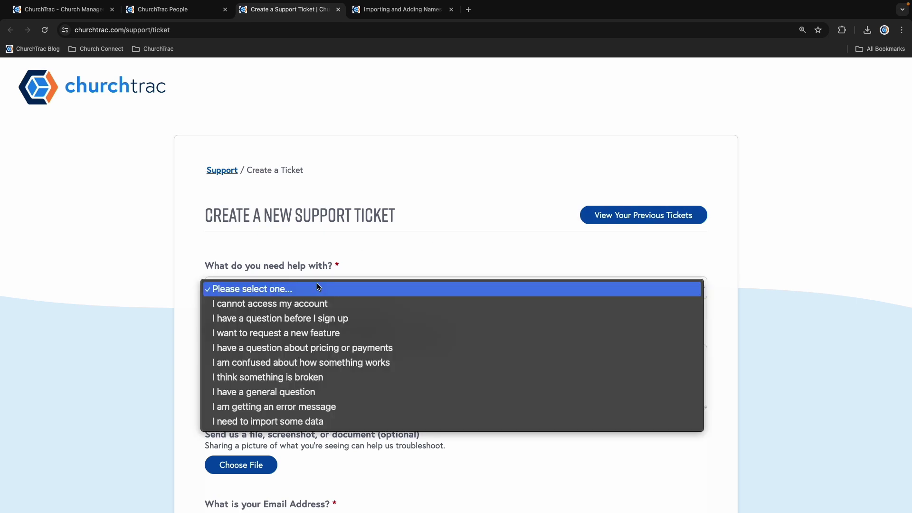
click(299, 422)
text(I nee)
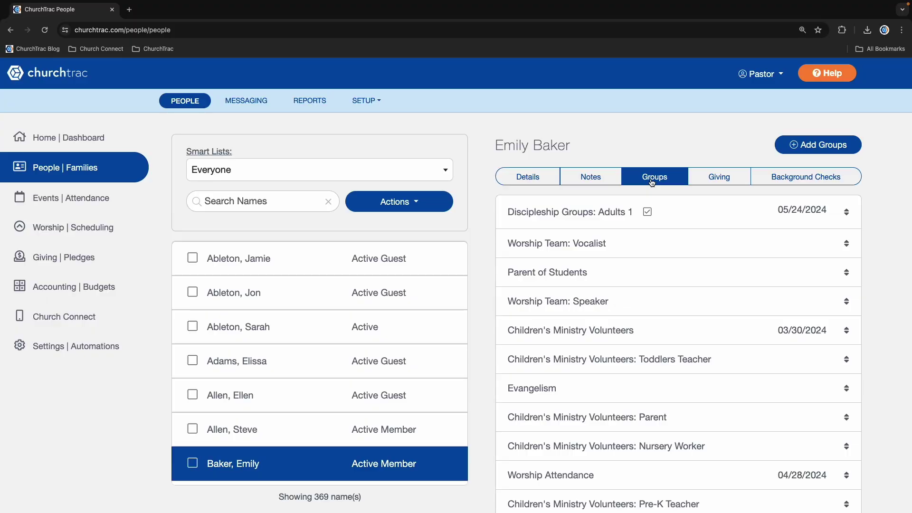
Open SETUP > Groups (Tags), expand the Discipleship Groups subgroups and open Adults 1
click(358, 101)
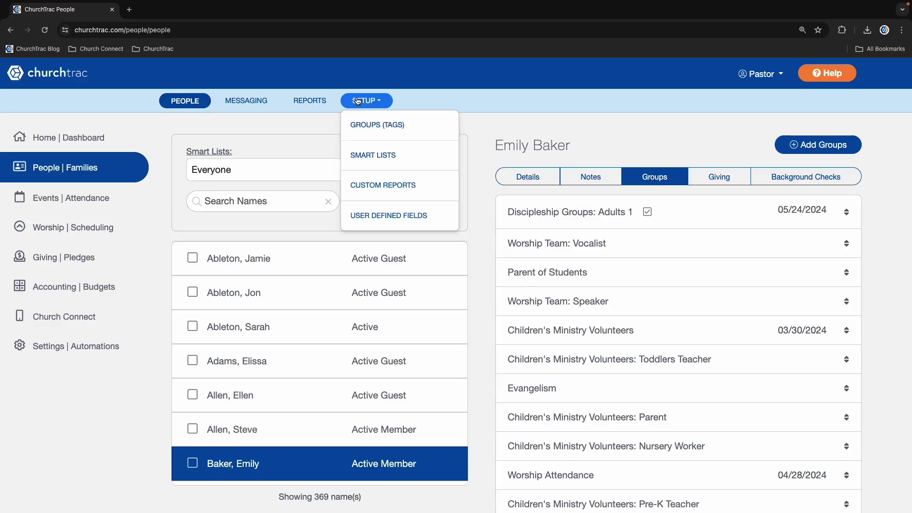
click(366, 125)
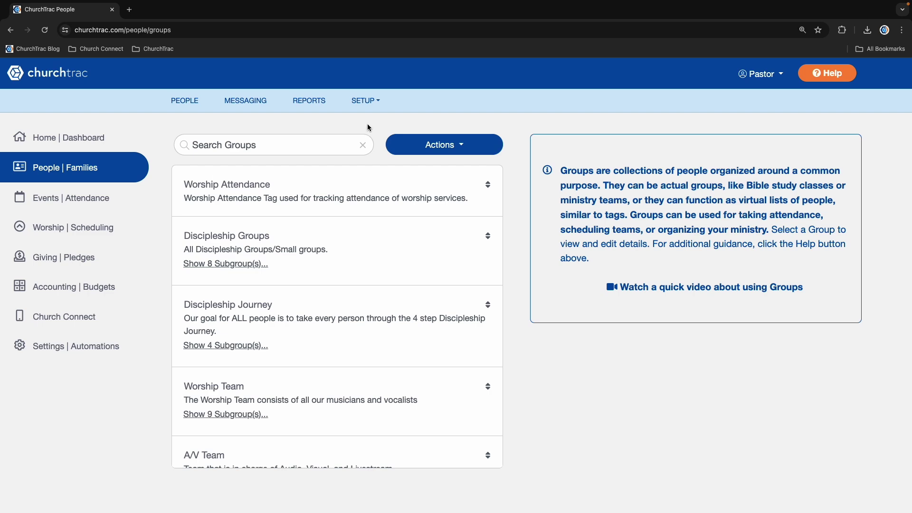
click(245, 264)
click(247, 284)
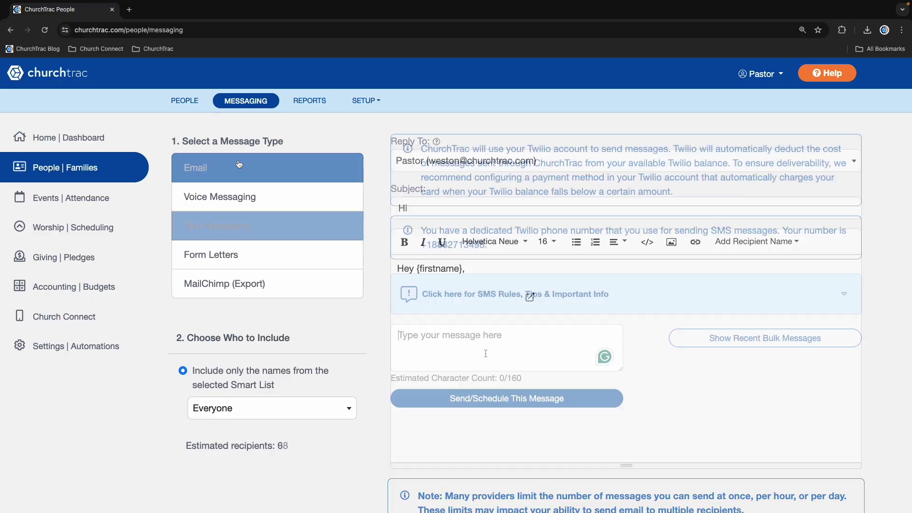
Type 'Don't forg' as the text message, try the Elders smart list, then address it to Everyone
text(Do)
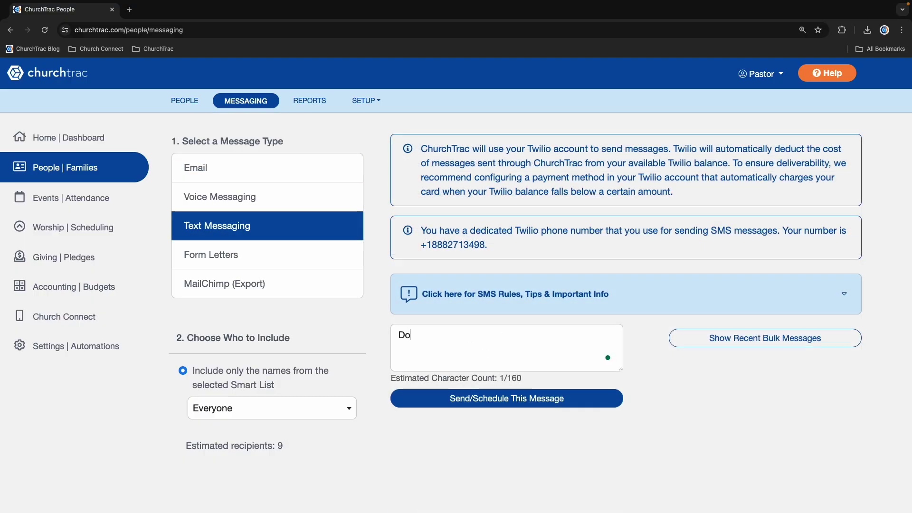
text(n't forget...)
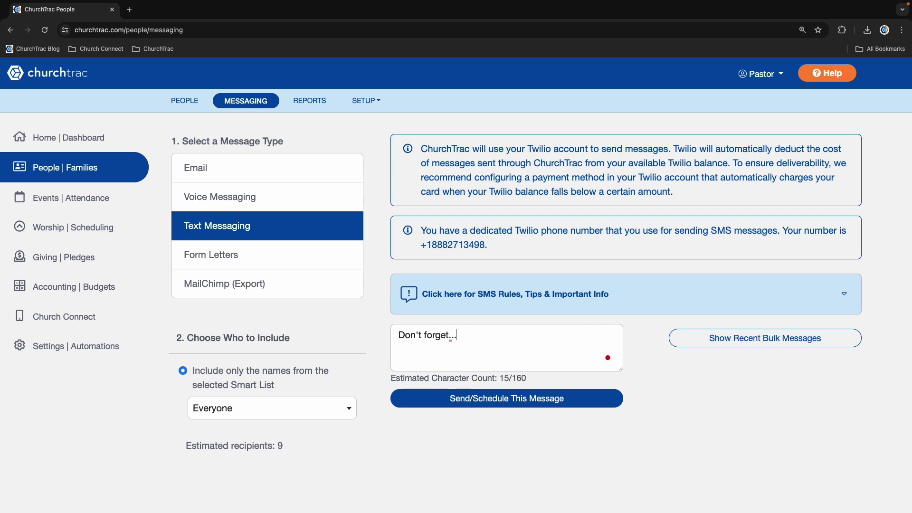
click(272, 408)
click(312, 347)
click(247, 408)
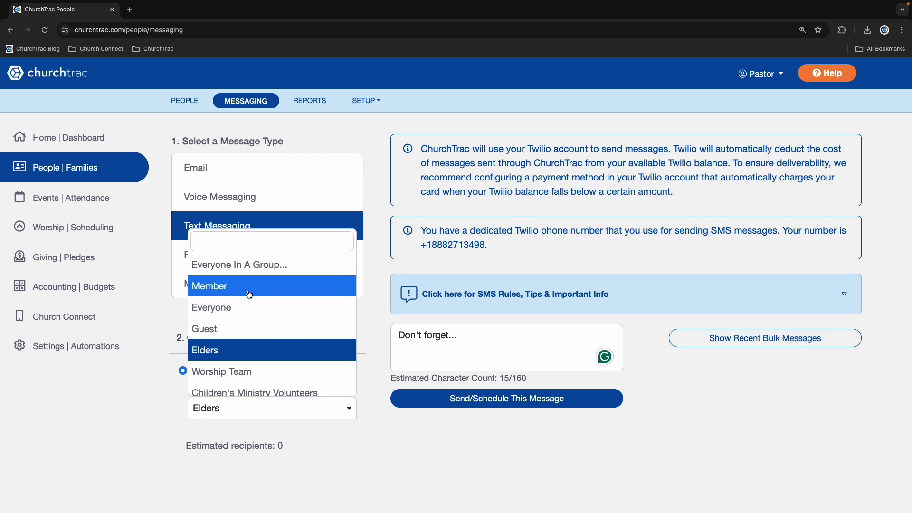
click(244, 307)
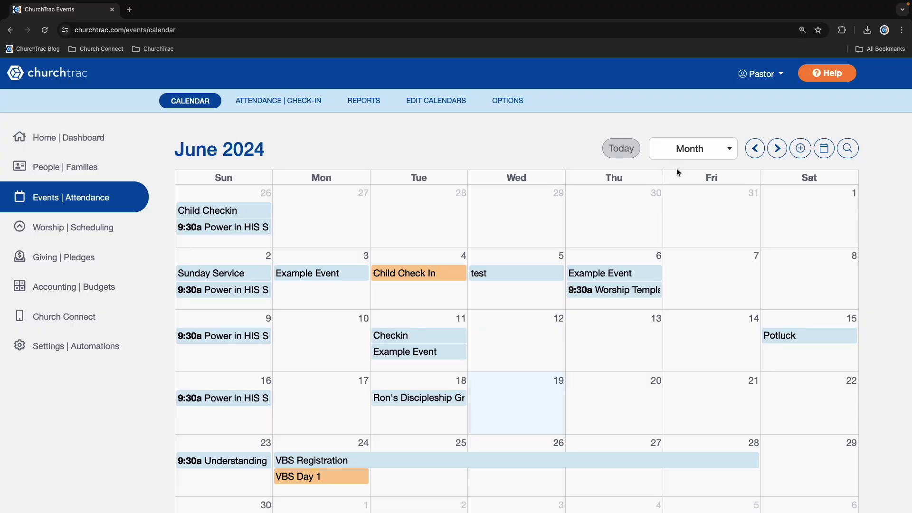
Glance at the Potluck event, then start a new attendance date titled 'Childr'
click(803, 335)
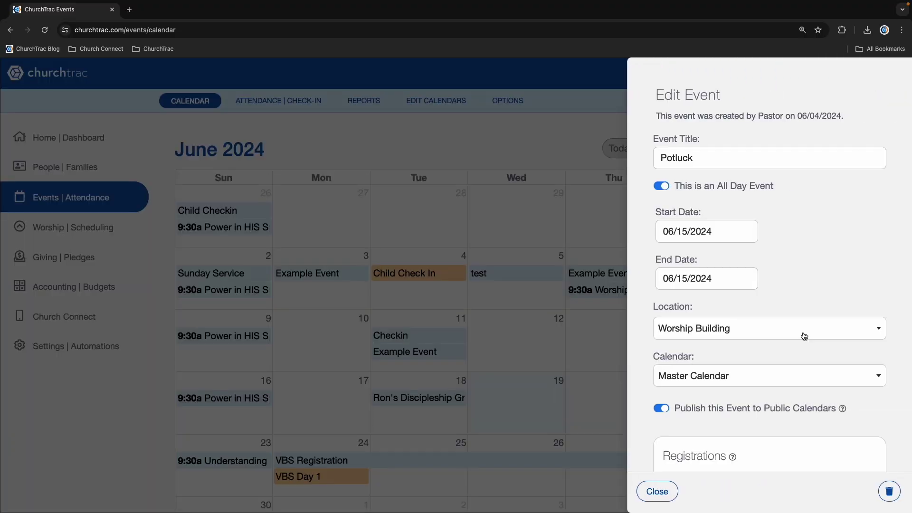
click(285, 98)
click(292, 105)
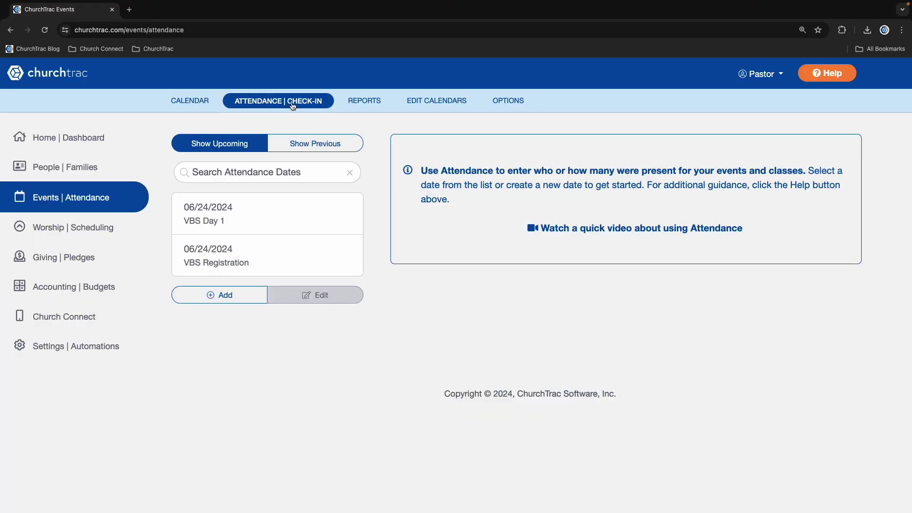
click(222, 294)
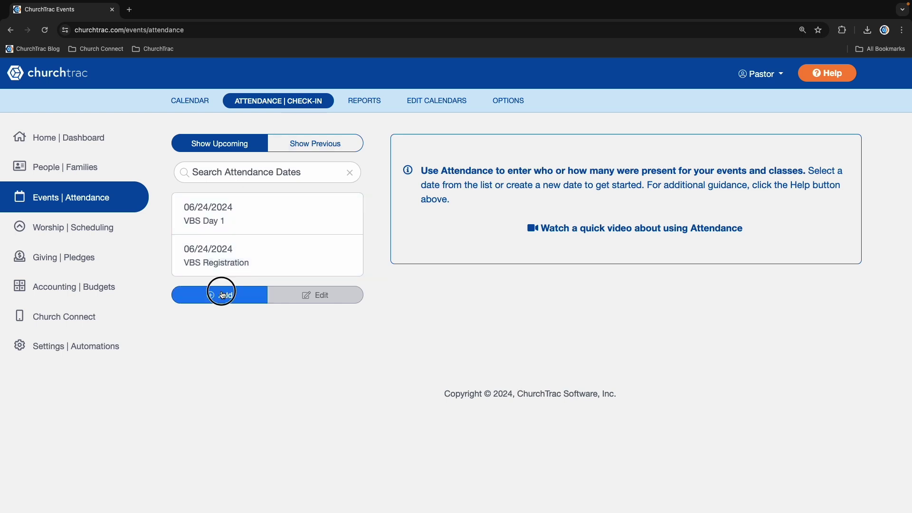
text(Children's Ministry)
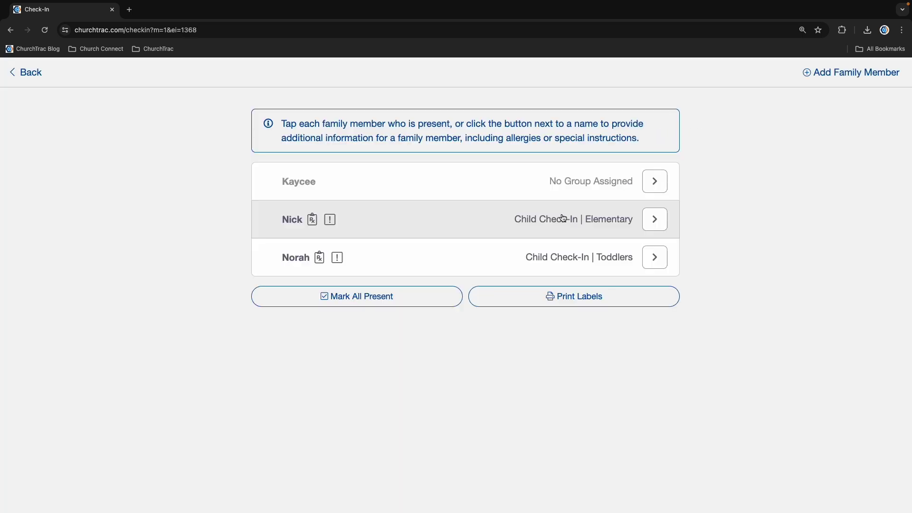
Check in the elementary-age child and the toddler and print their name labels
click(528, 215)
click(544, 261)
click(563, 300)
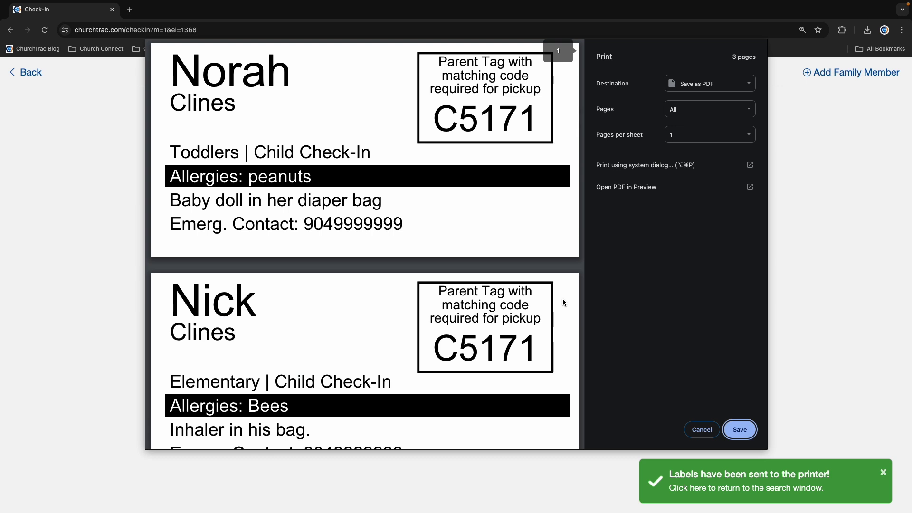
click(742, 423)
From the Check-In Overview, draft a needs-attention template message to the elementary child's emergency contact
click(65, 73)
click(65, 112)
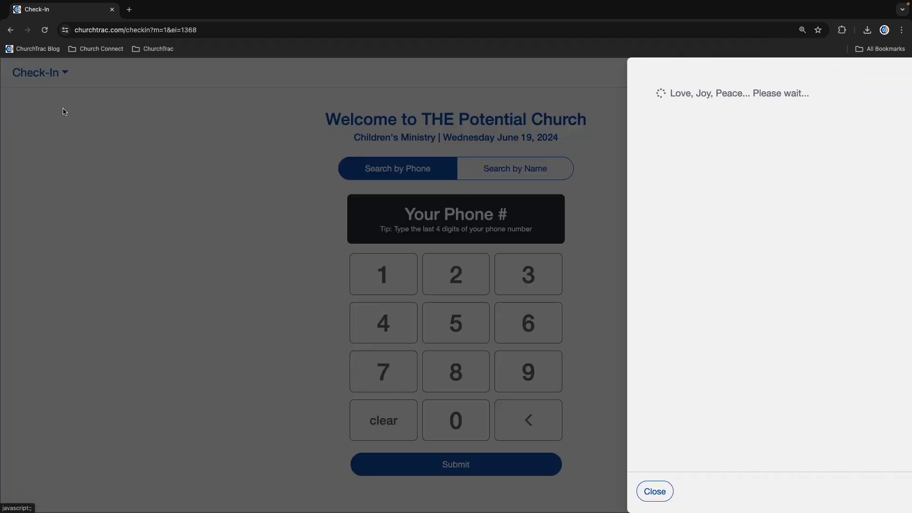
click(727, 298)
click(740, 361)
click(748, 394)
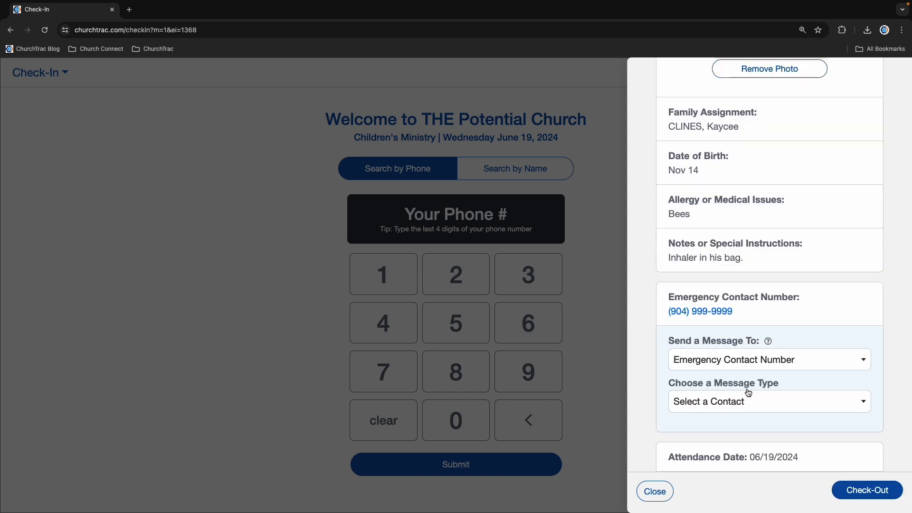
click(746, 401)
click(725, 302)
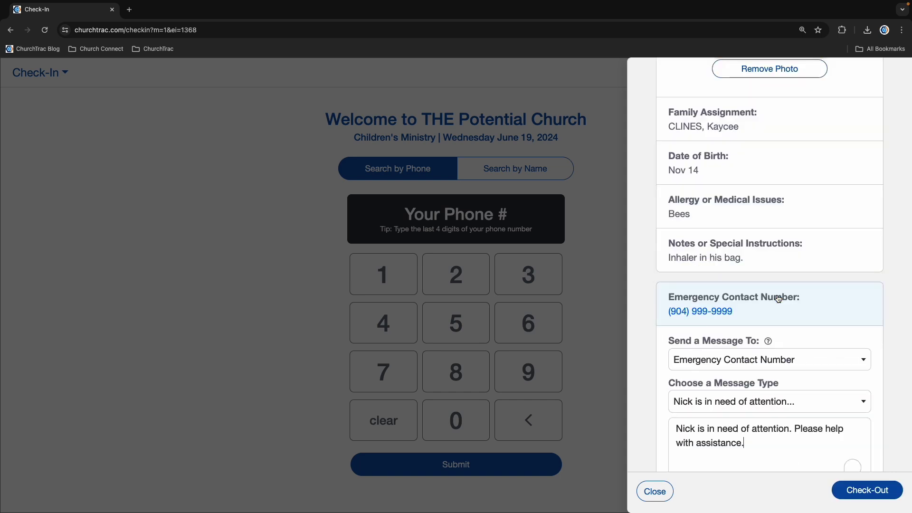
scroll(741, 298, down, 1)
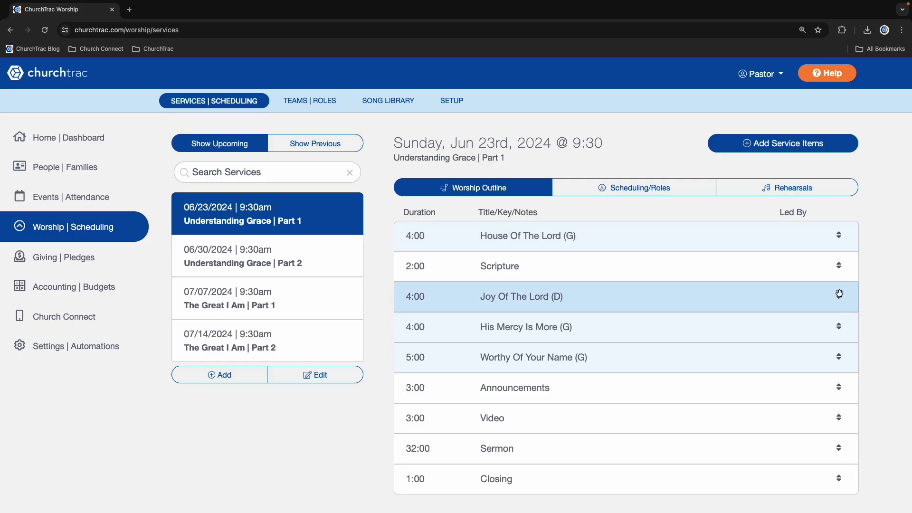
Drag Joy Of The Lord (D) below His Mercy Is More (G) in the worship outline
drag(839, 293, 826, 337)
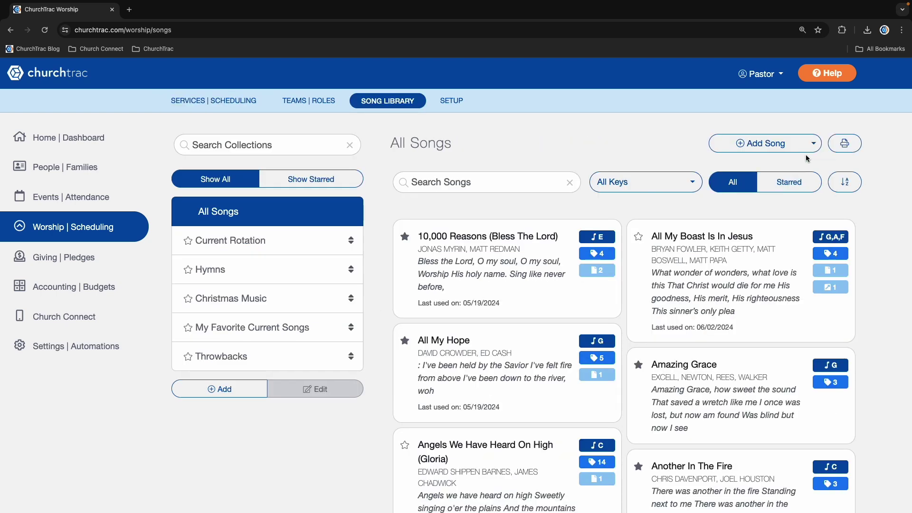
click(796, 144)
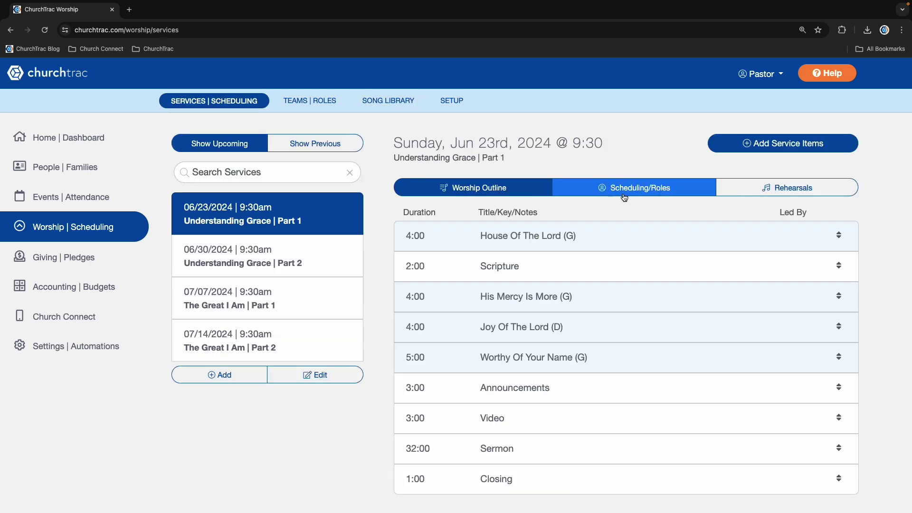
Send invites to the Worship Team and A/V Team with a reminder 3 days before the event
click(621, 188)
scroll(700, 373, down, 3)
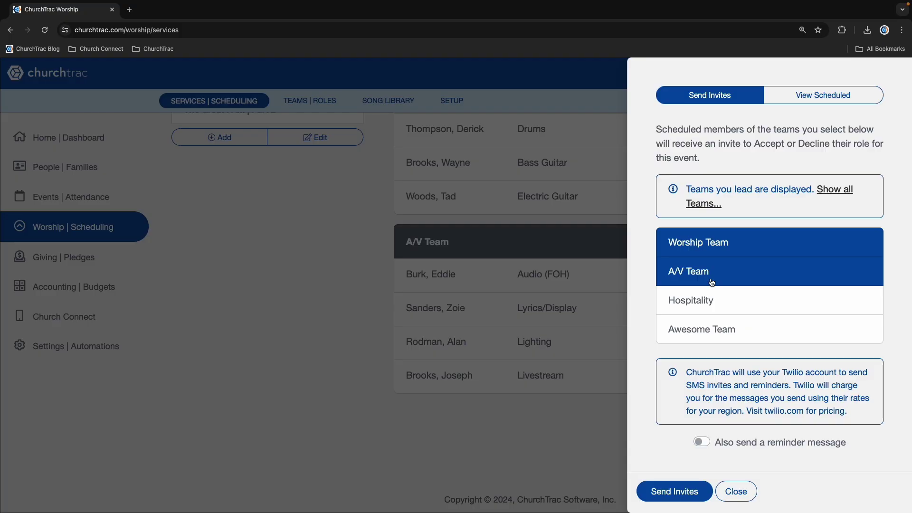
click(702, 442)
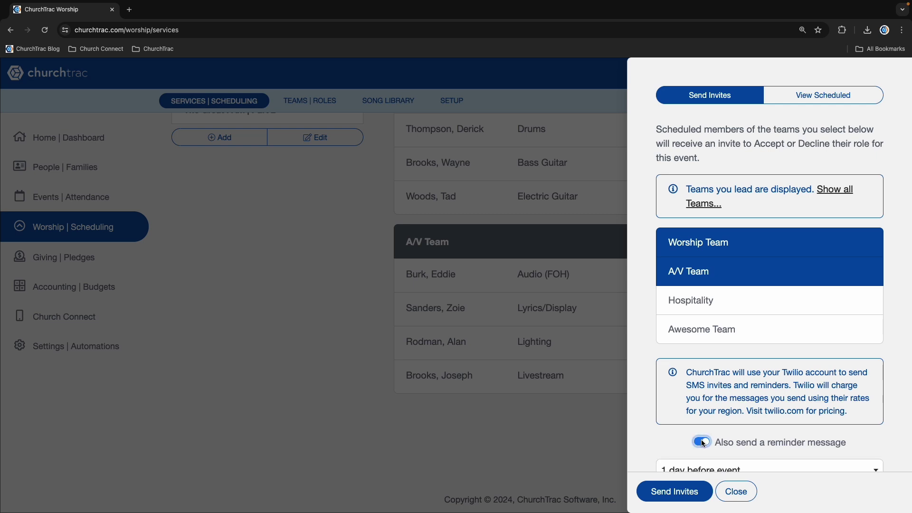
scroll(703, 443, down, 1)
click(710, 430)
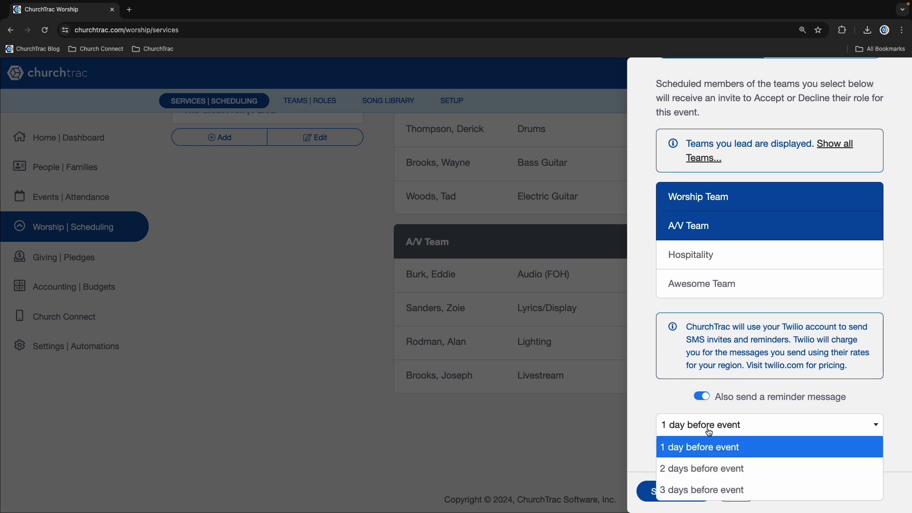
click(706, 490)
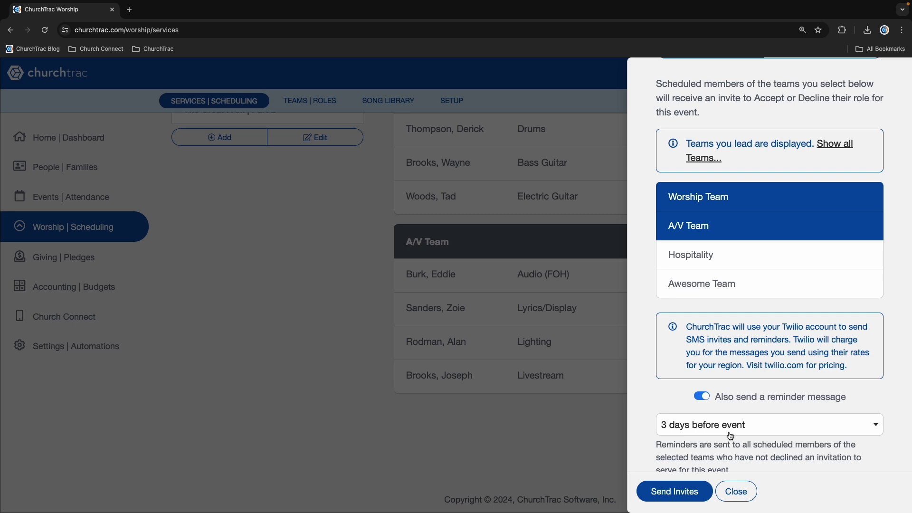
scroll(730, 436, down, 2)
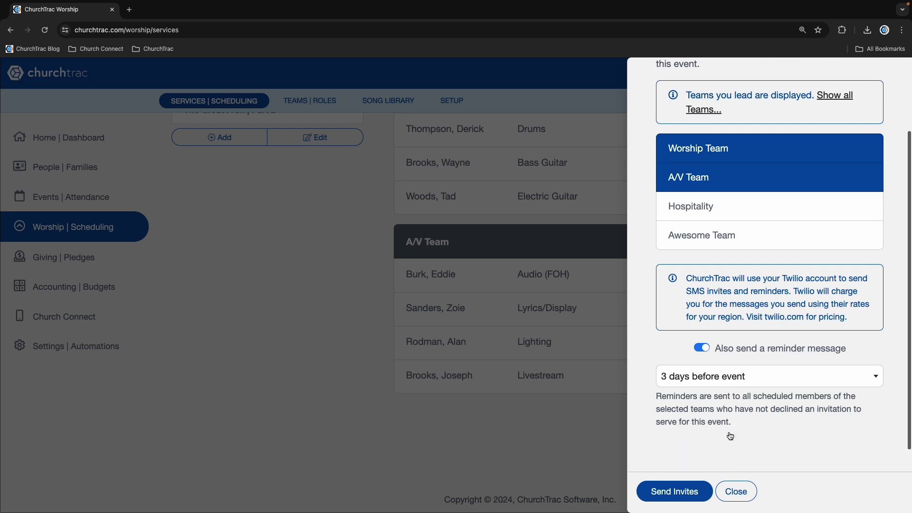
click(673, 495)
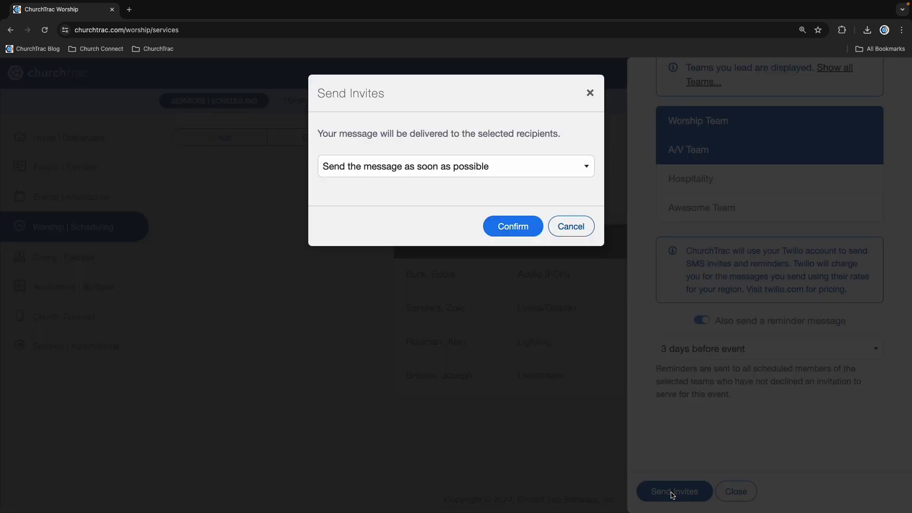
click(509, 225)
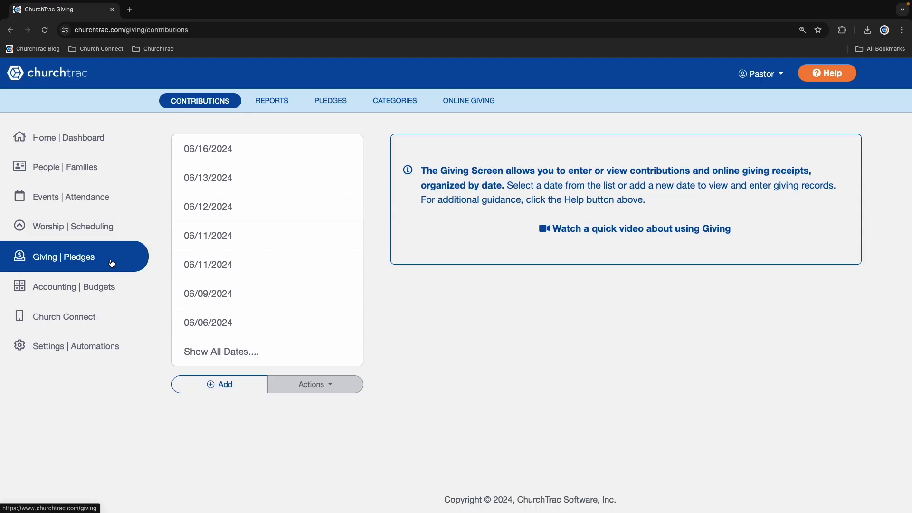
Open the 06/16/2024 contributions statement, scroll to its Giving Summary, and close the report tab
click(235, 160)
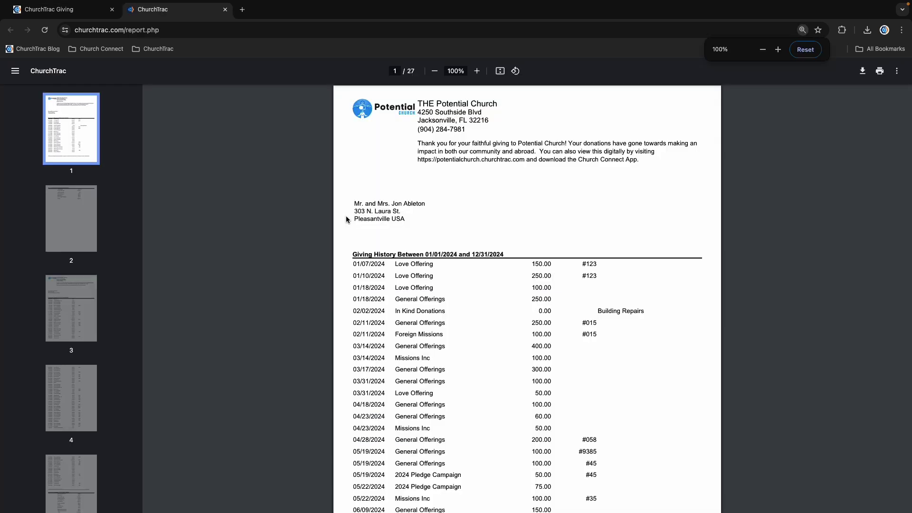
scroll(346, 220, down, 9)
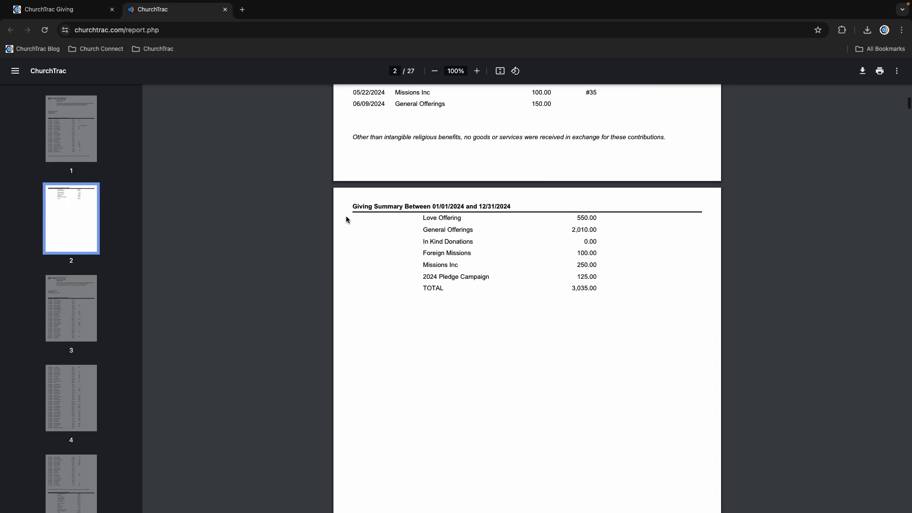
key(ctrl+w)
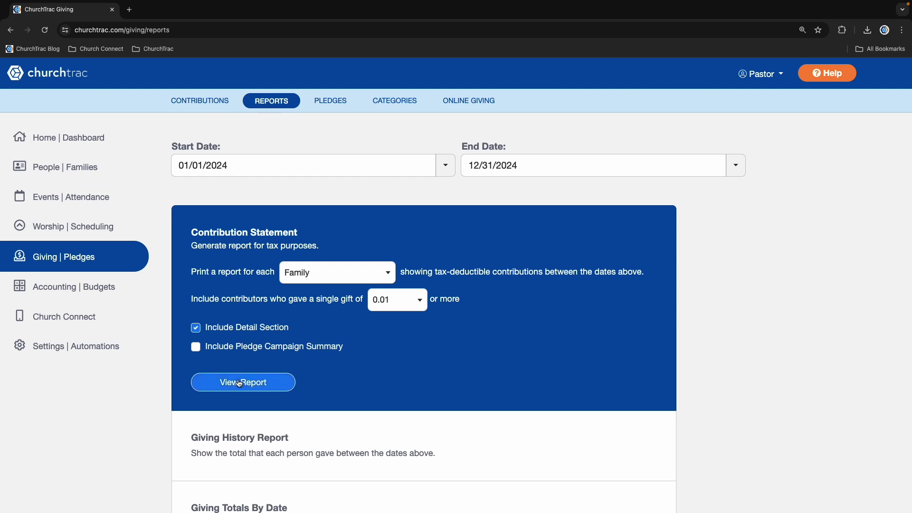
Generate the Contribution Statement report with View Report
click(240, 383)
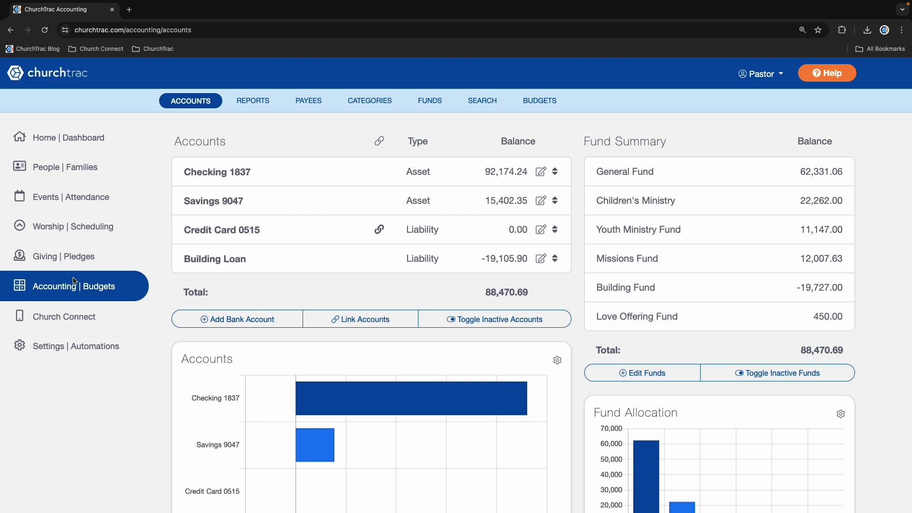
Start linking an additional bank account and accept Stripe's terms to reach bank selection
click(364, 321)
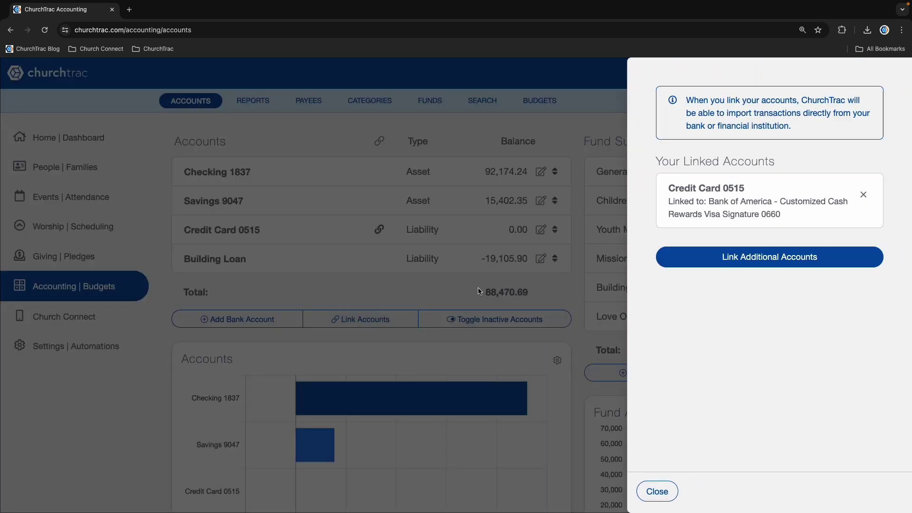
click(775, 262)
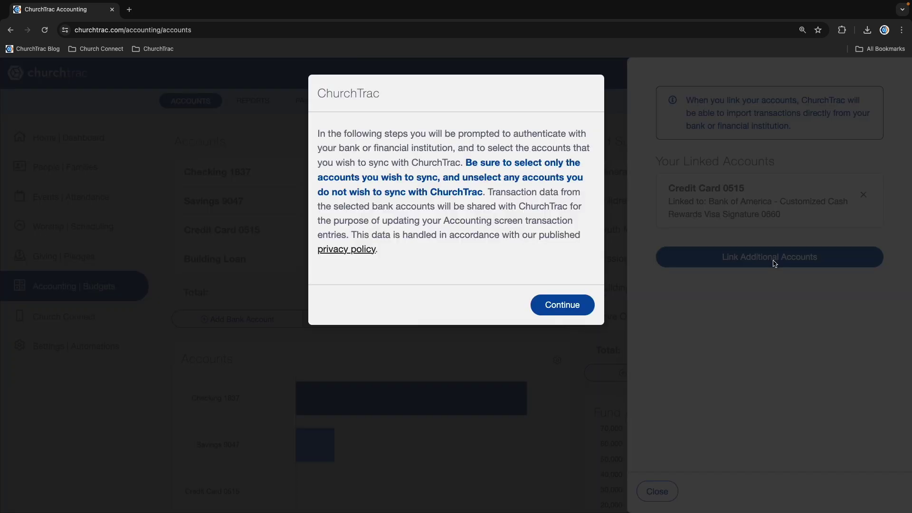
click(563, 309)
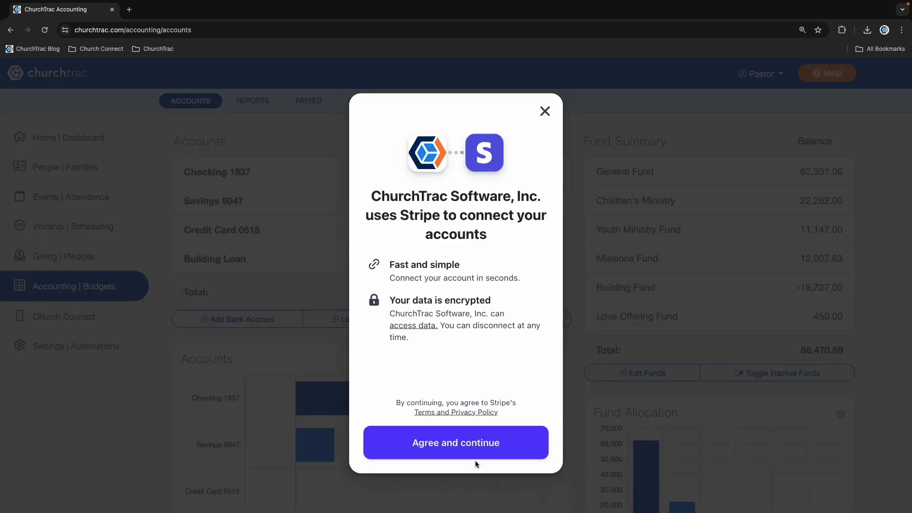
click(472, 443)
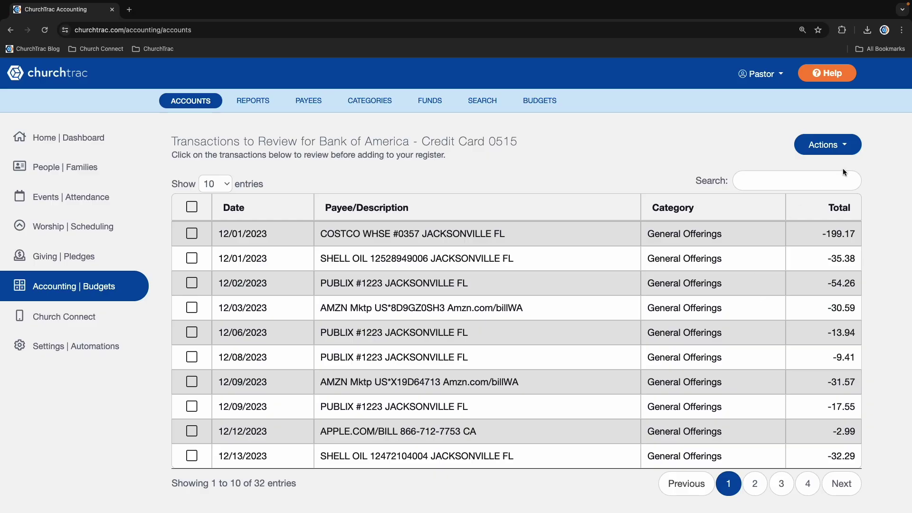
Add a Comcast import rule renaming comcast payees to Internet under Utilities : Internet
click(840, 151)
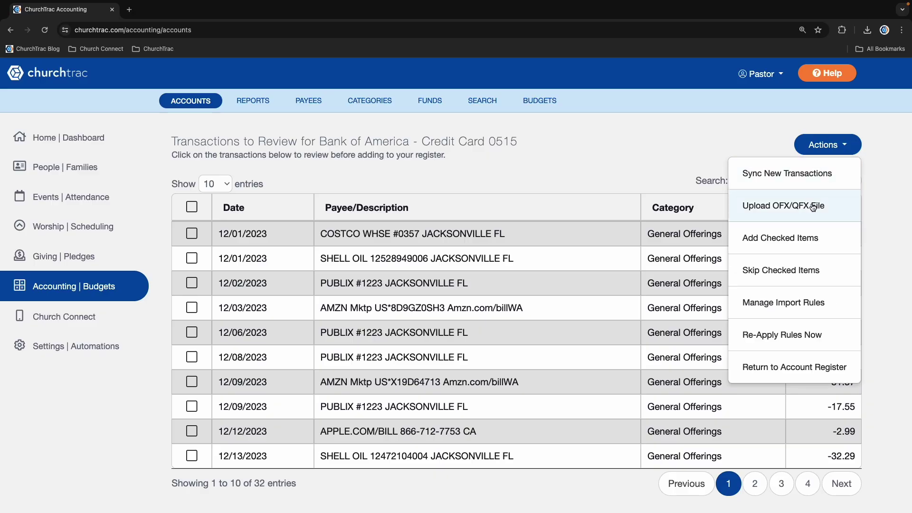
click(789, 303)
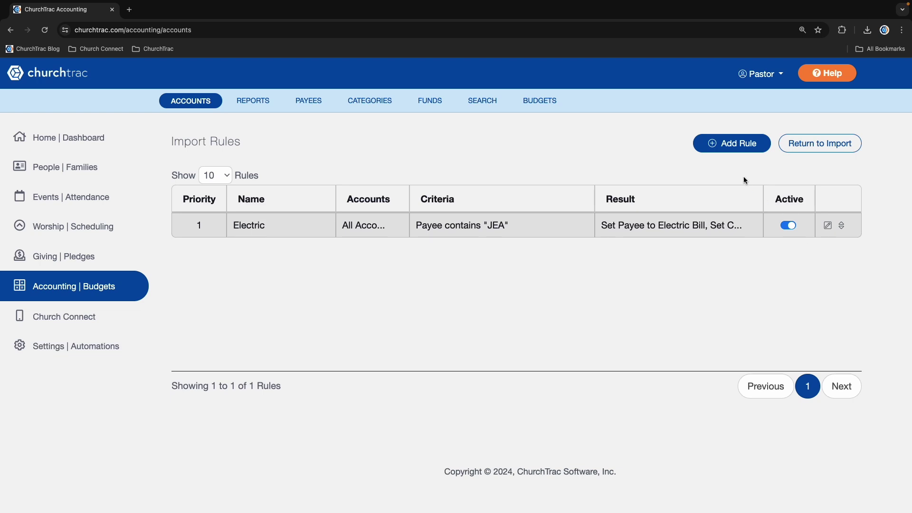
click(711, 143)
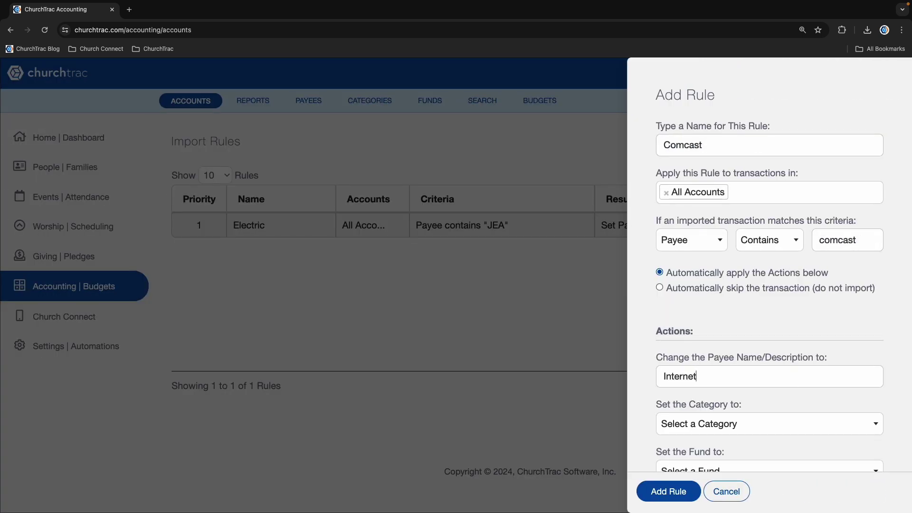
click(806, 433)
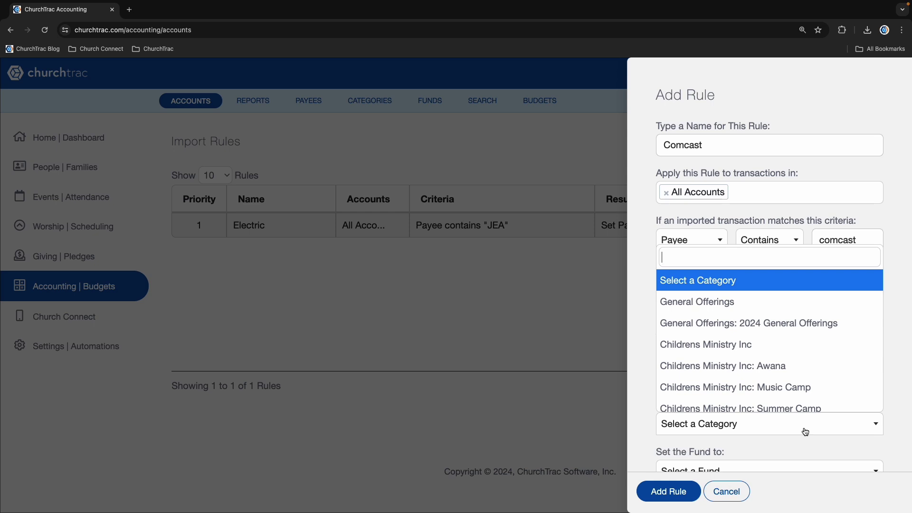
text(uti)
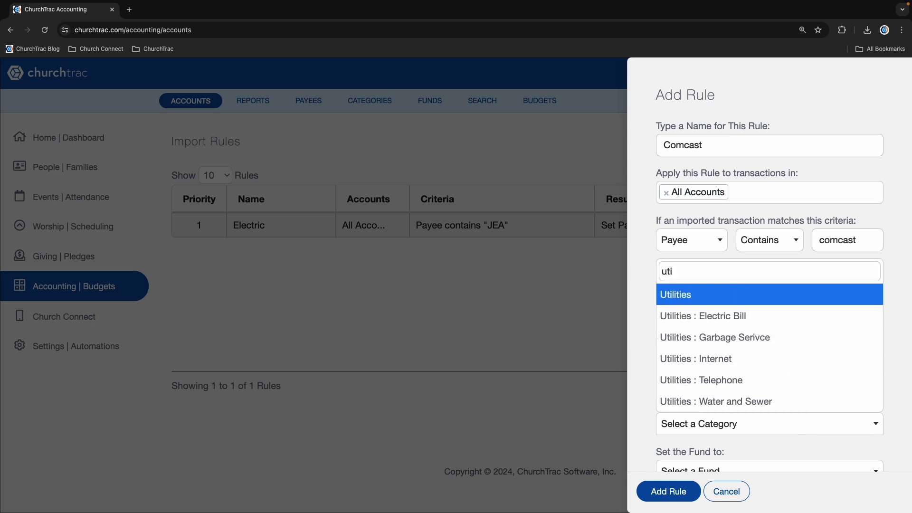
click(723, 366)
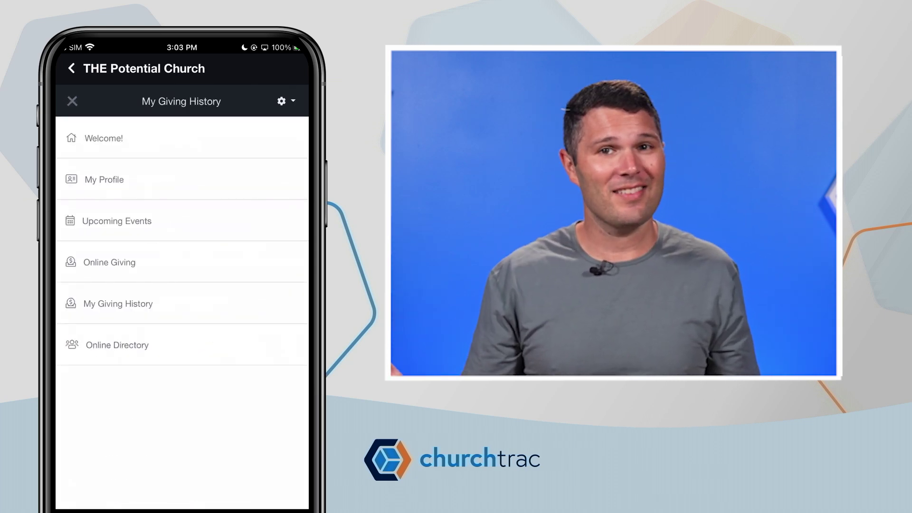
Enter a 150.00 online gift to 2024 General Offerings and make it repeat monthly
click(109, 262)
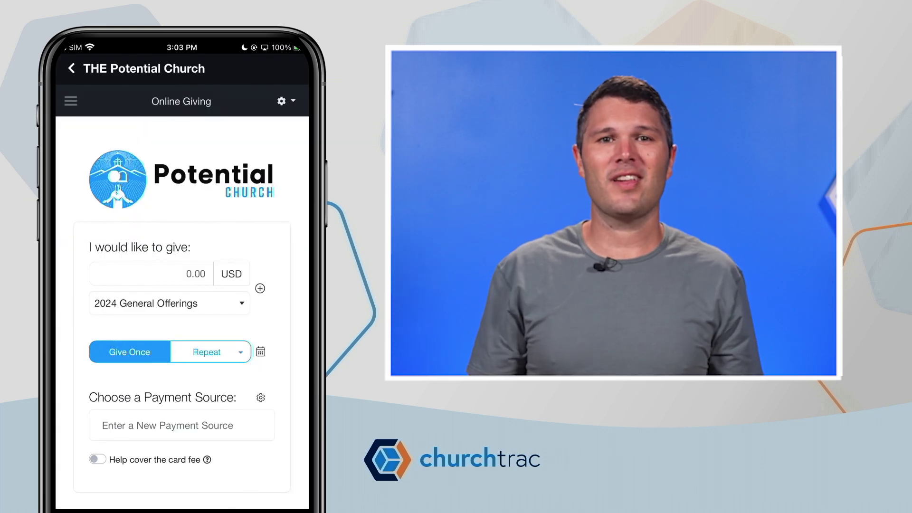
click(152, 274)
click(69, 492)
text(1)
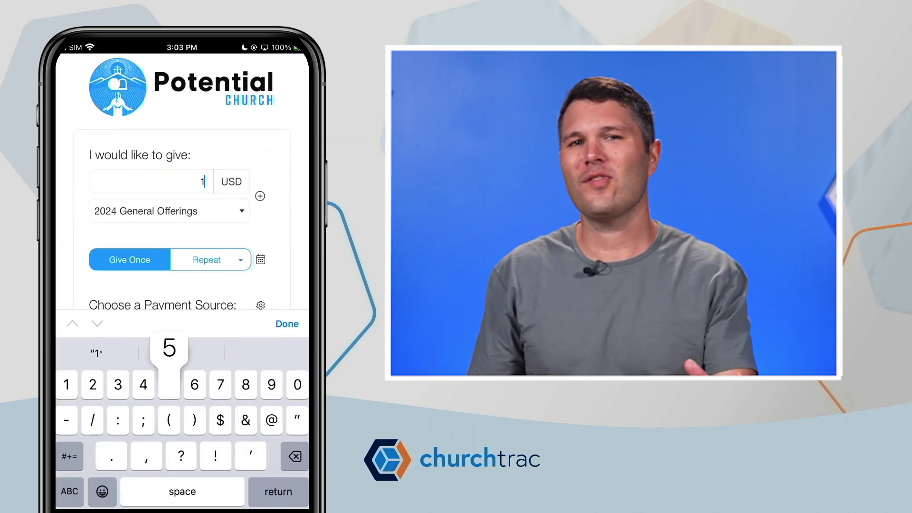
text(50)
click(287, 324)
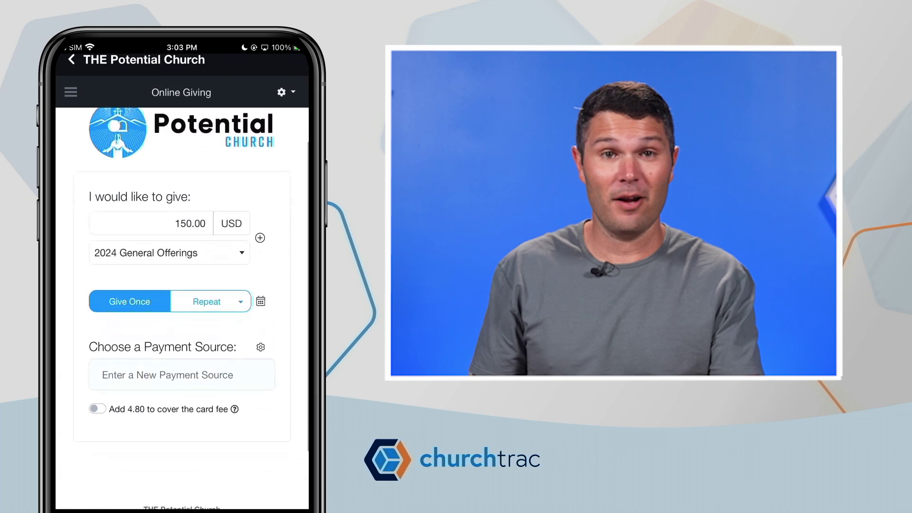
click(207, 306)
click(220, 379)
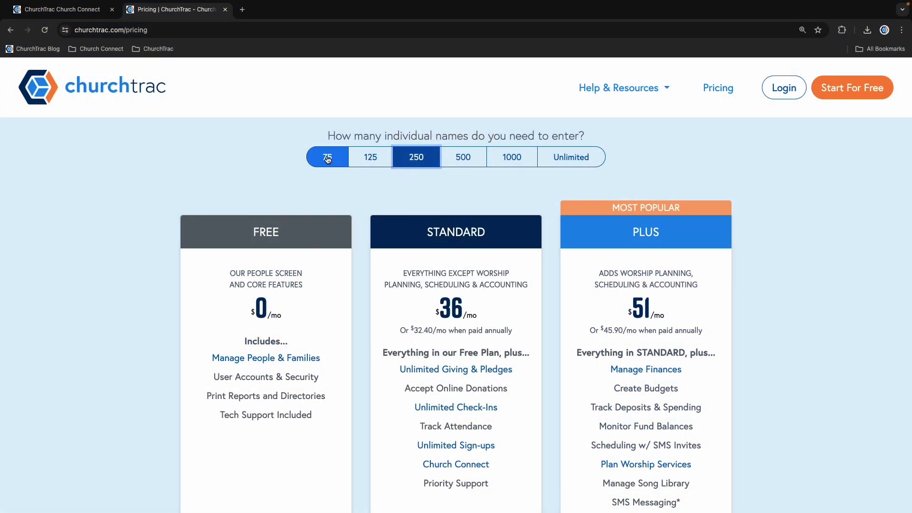
Compare plan prices on the pricing page for 75, 125 and 250 names
click(328, 159)
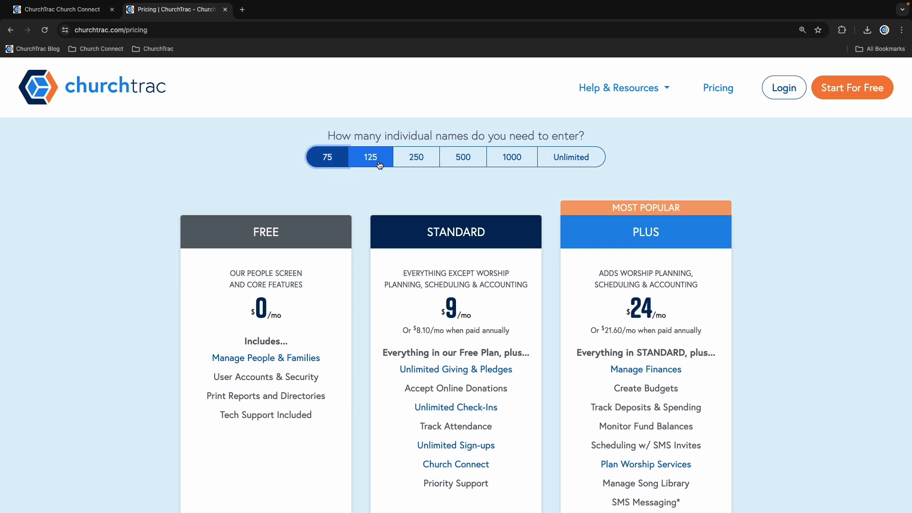
click(380, 165)
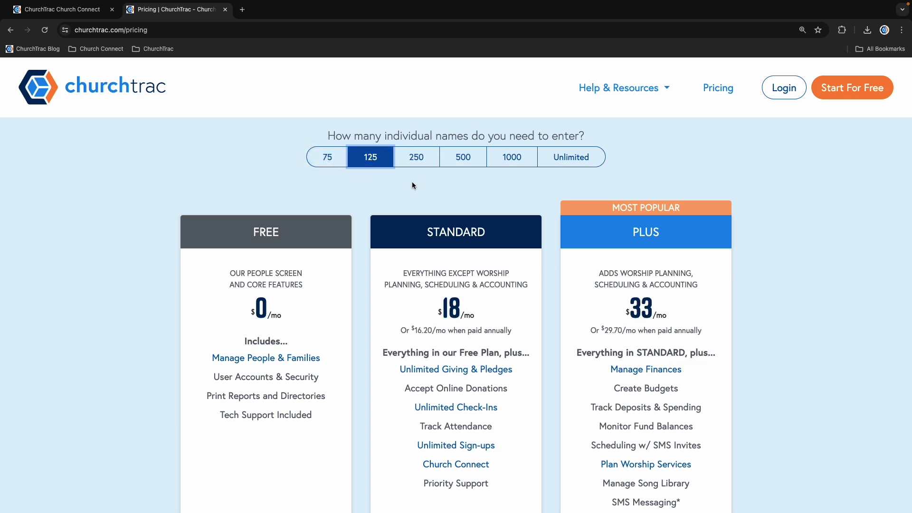
click(430, 162)
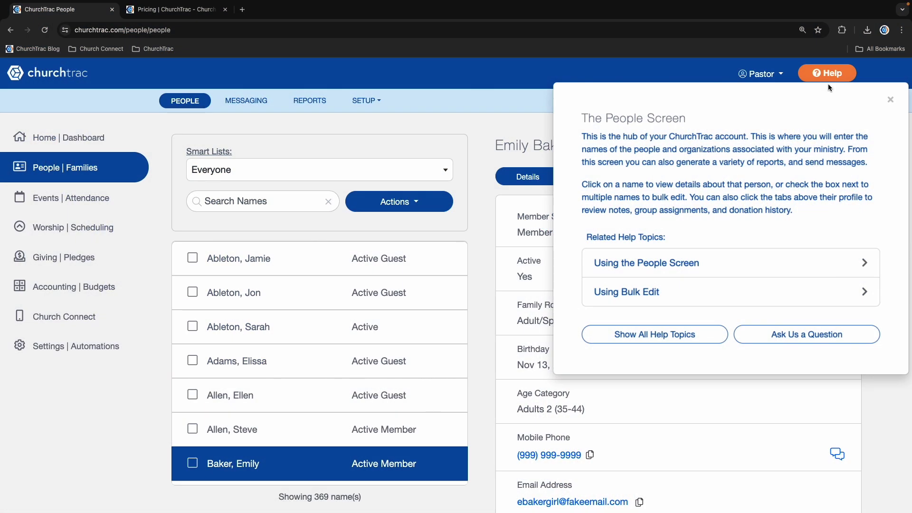
Reach the Getting Started With ChurchTrac article via Help & Resources > Get Support and read it
click(703, 342)
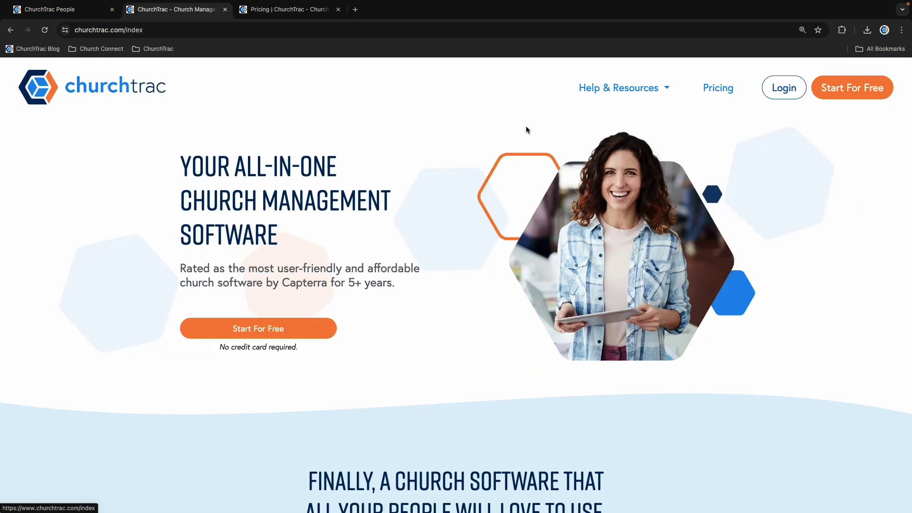
click(655, 90)
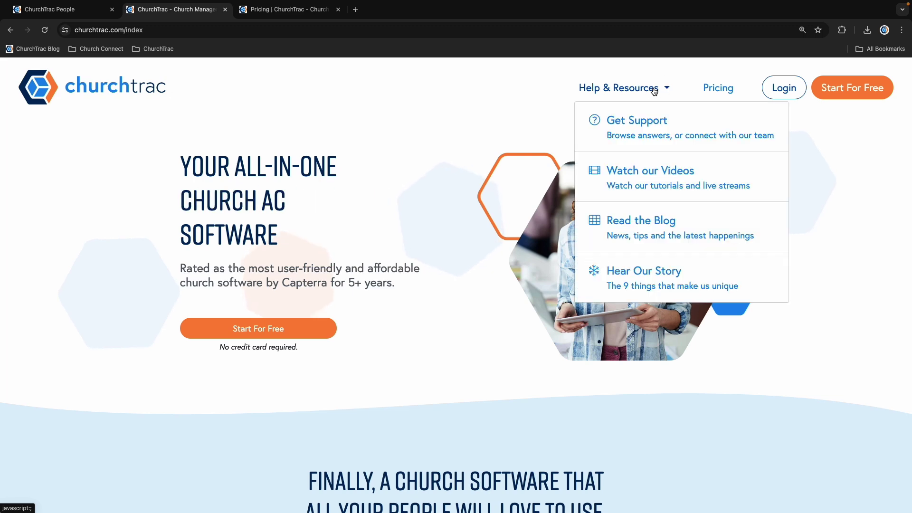
click(637, 129)
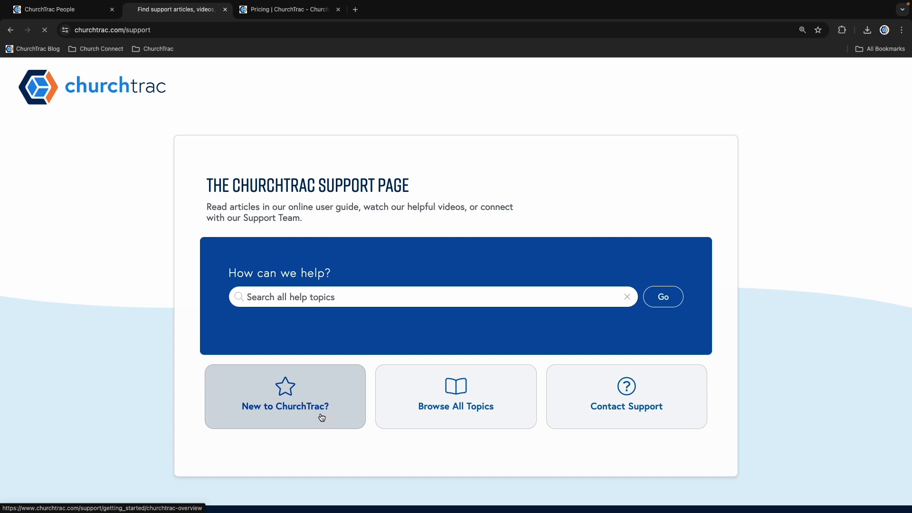
scroll(321, 416, down, 1)
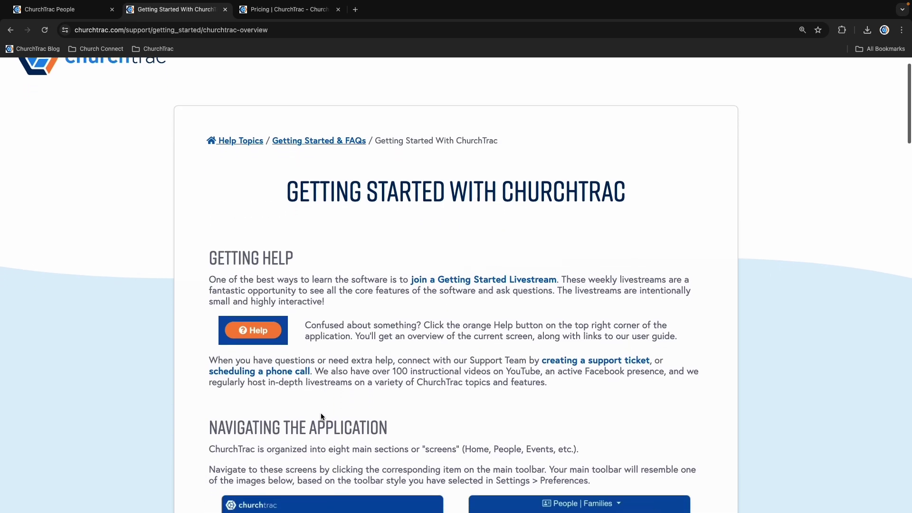
scroll(321, 417, down, 3)
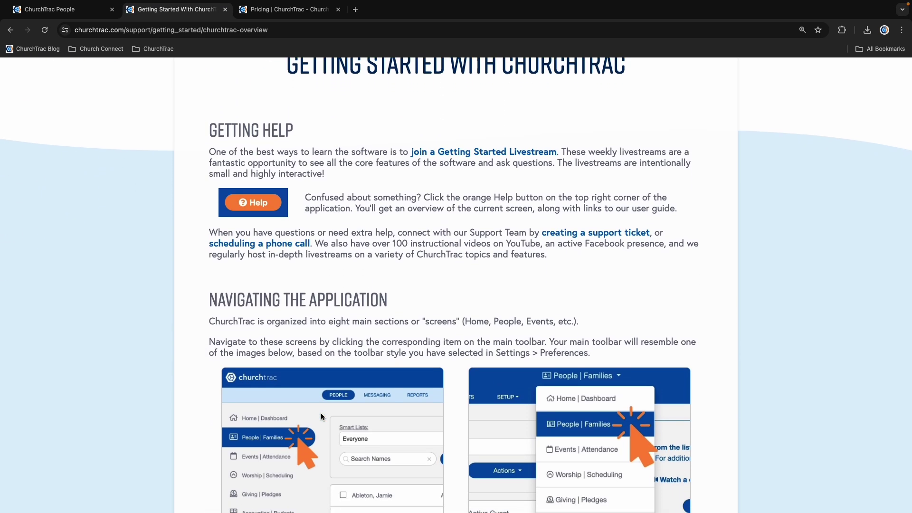
scroll(321, 417, down, 4)
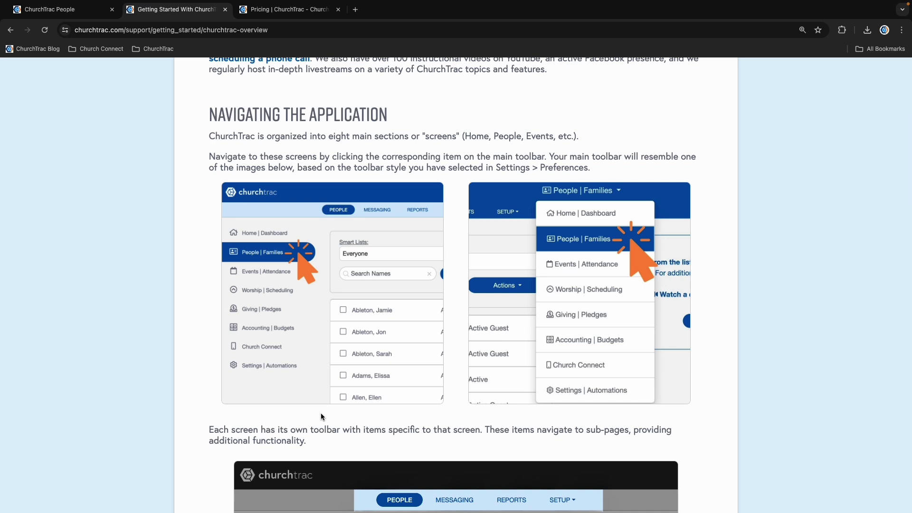
scroll(321, 416, down, 4)
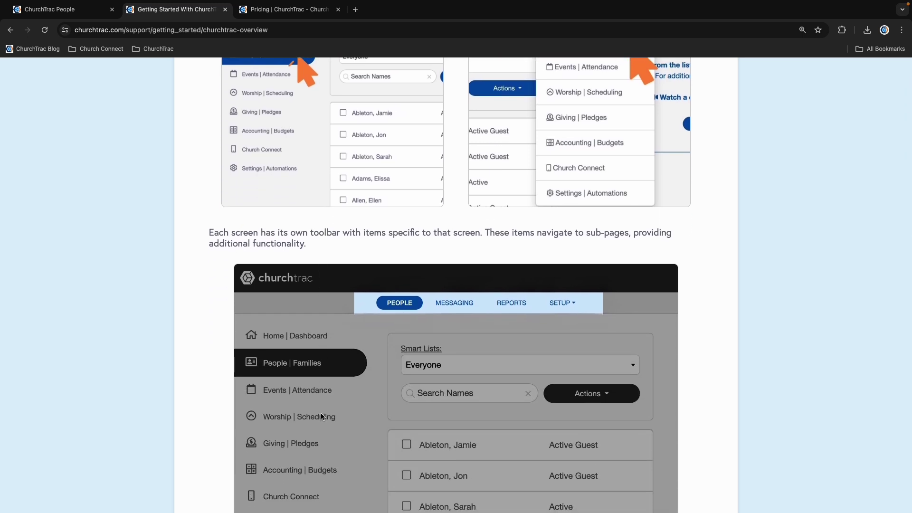
scroll(321, 416, down, 4)
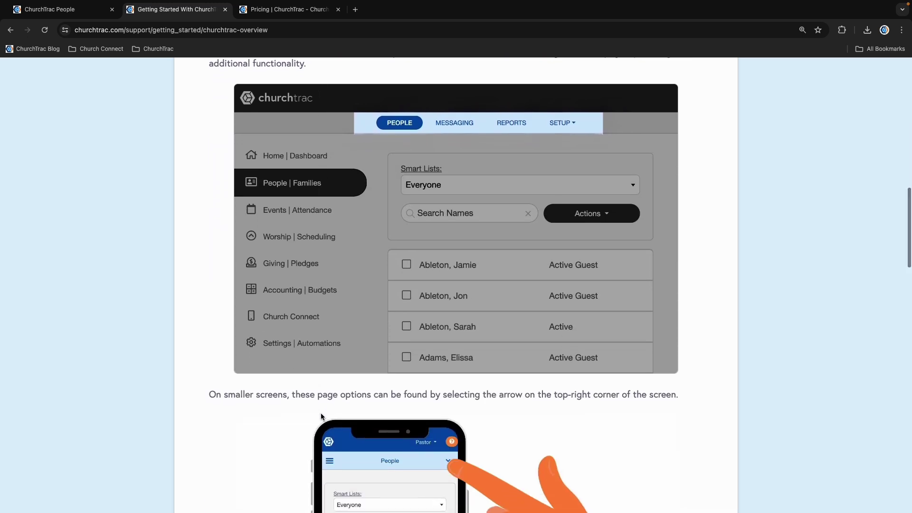